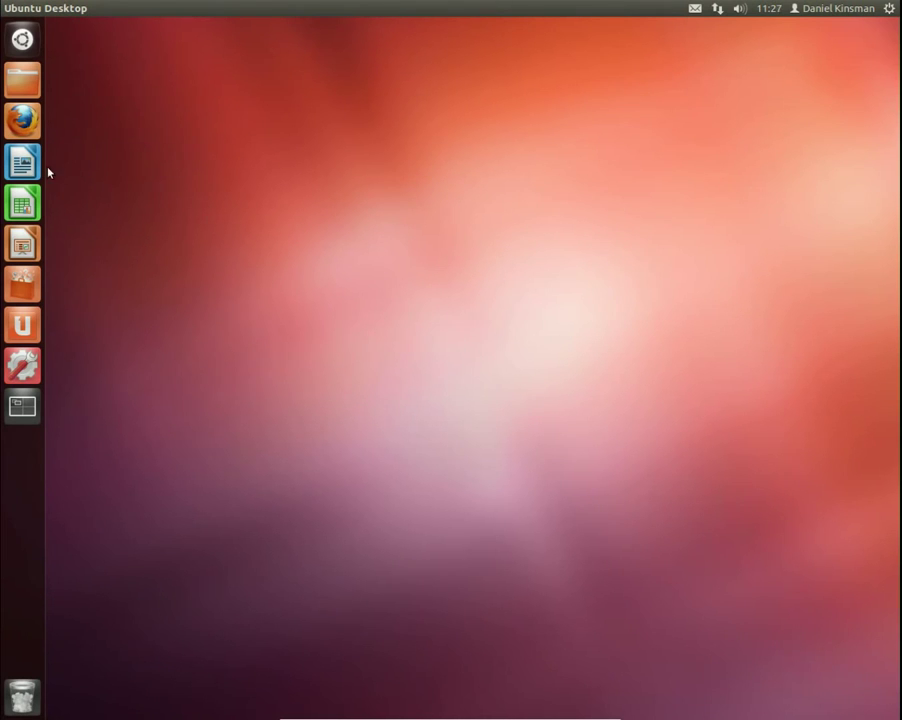
- Open Firefox and go to the Tor Project website at torproject.org
{"action": "left_click", "coordinate": [23, 124]}
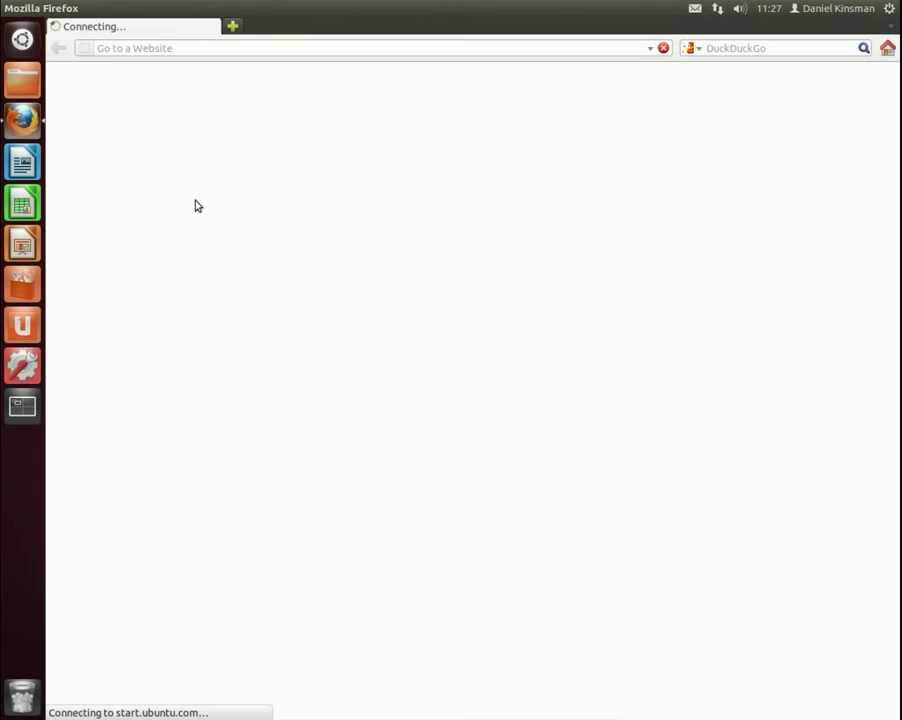
{"action": "left_click", "coordinate": [367, 49]}
{"action": "double_click", "coordinate": [367, 49]}
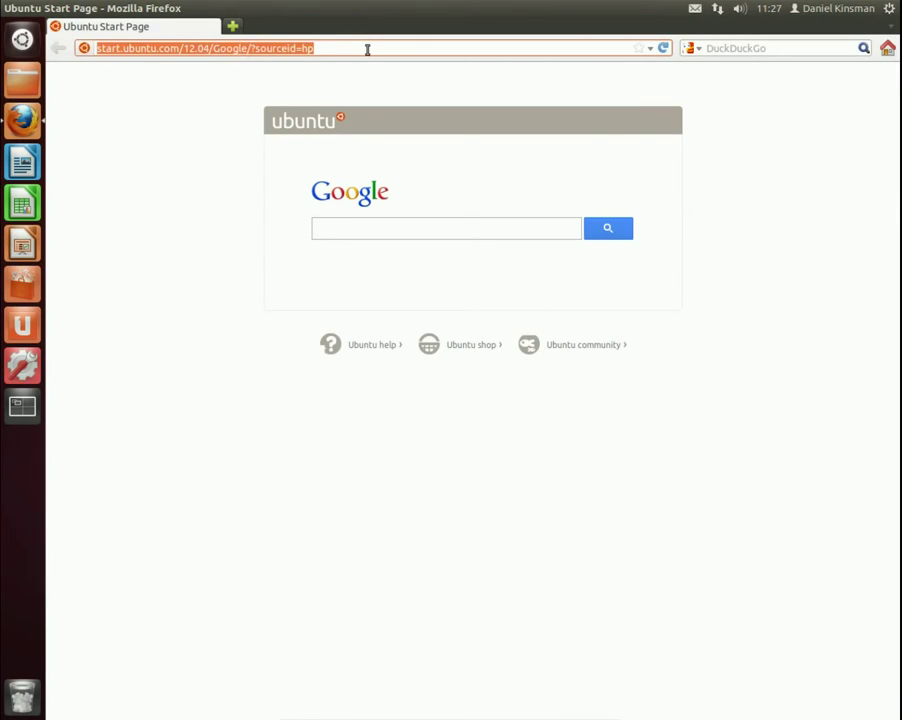
{"action": "type", "text": "torp"}
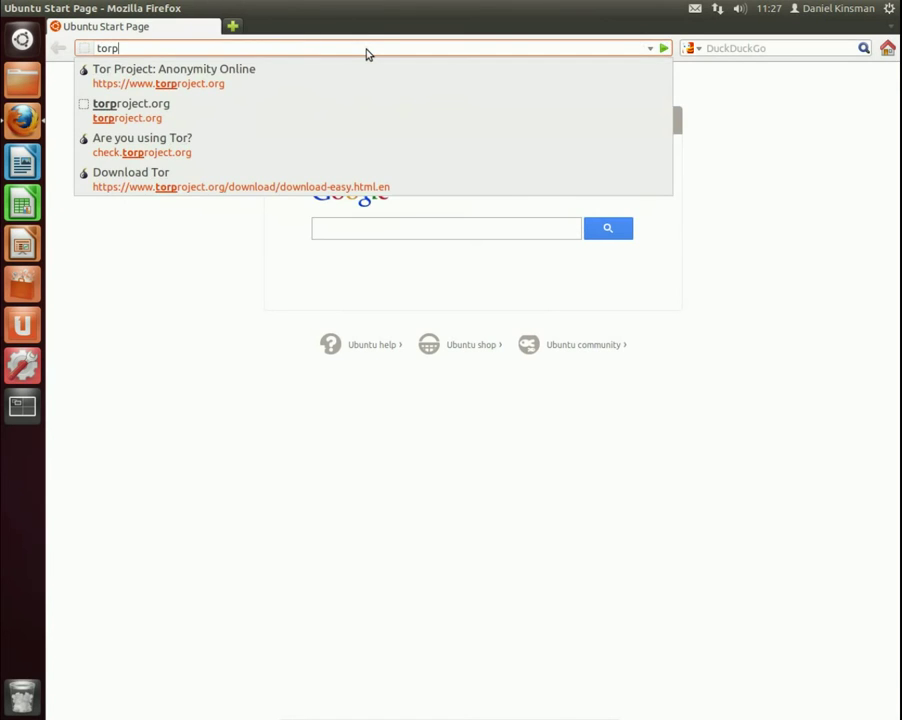
{"action": "key", "text": "Down"}
{"action": "key", "text": "Return"}
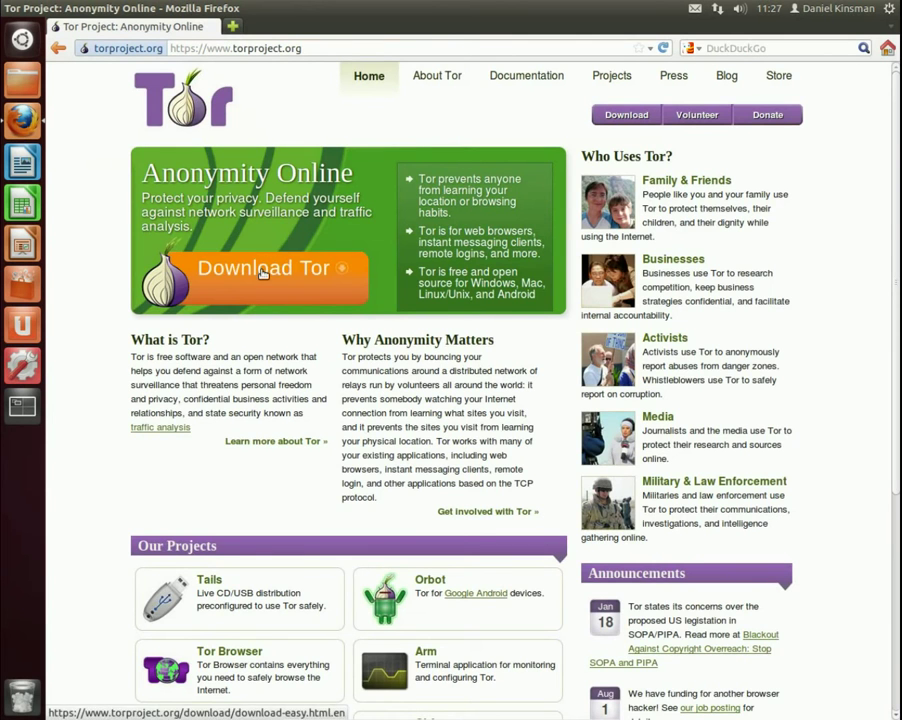
- Download the English Tor Browser Bundle for 64-bit GNU/Linux and save the archive
{"action": "left_click", "coordinate": [263, 271]}
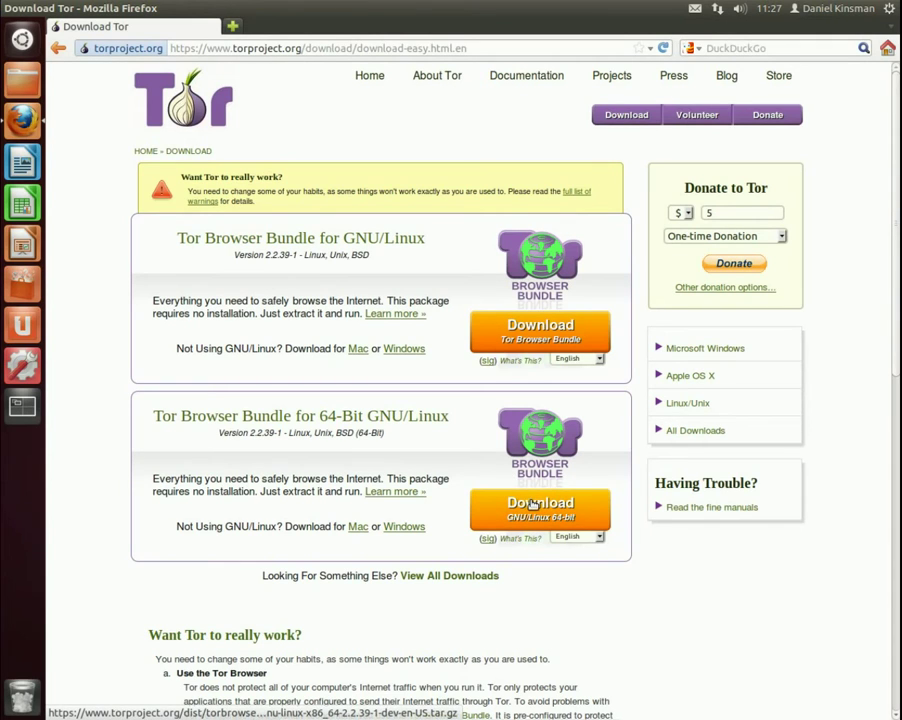
{"action": "left_click", "coordinate": [533, 505]}
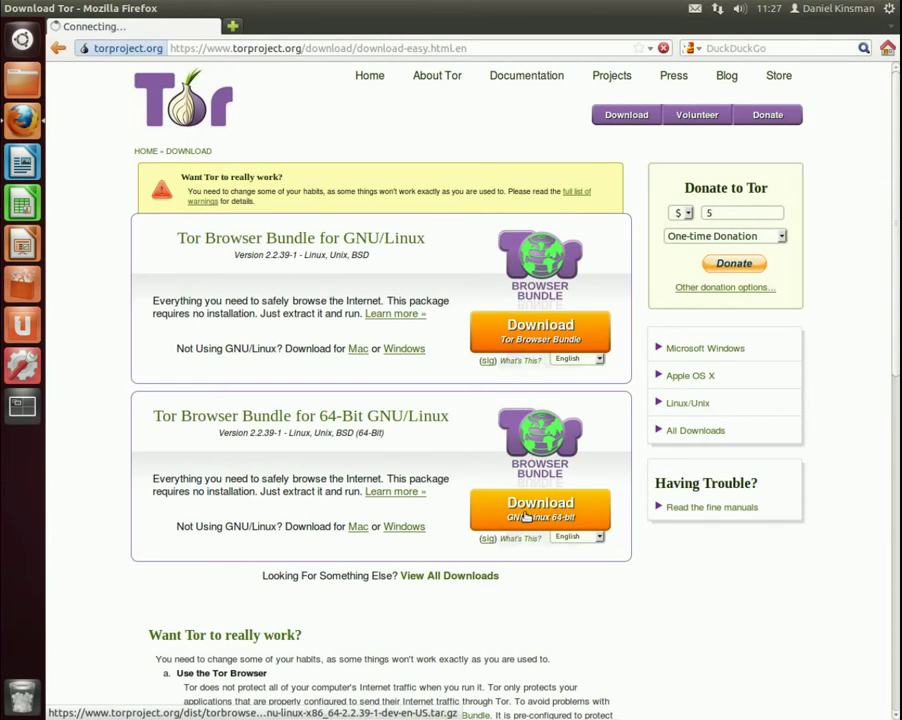
{"action": "left_click", "coordinate": [335, 397]}
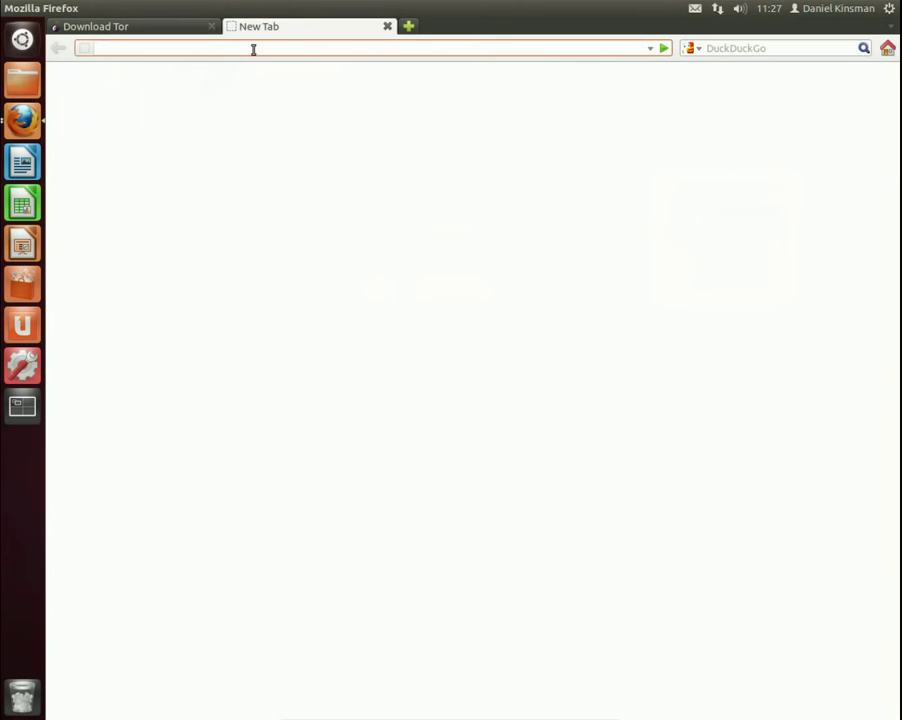
- Load check.torproject.org in a new tab and highlight the IP address line on the Tor status page
{"action": "type", "text": "check"}
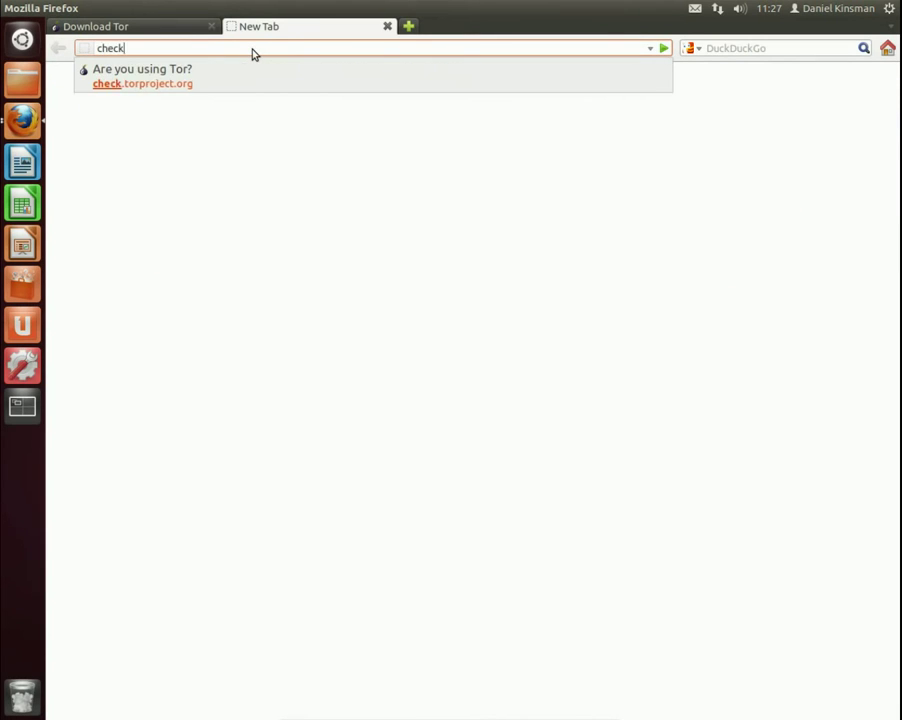
{"action": "key", "text": "Return"}
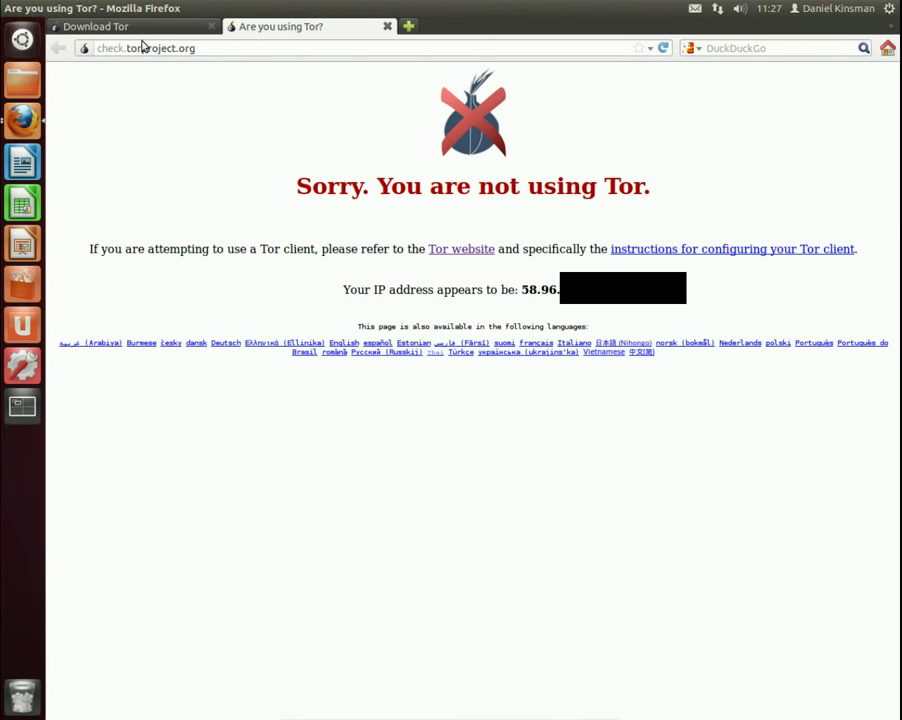
{"action": "triple_click", "coordinate": [440, 285]}
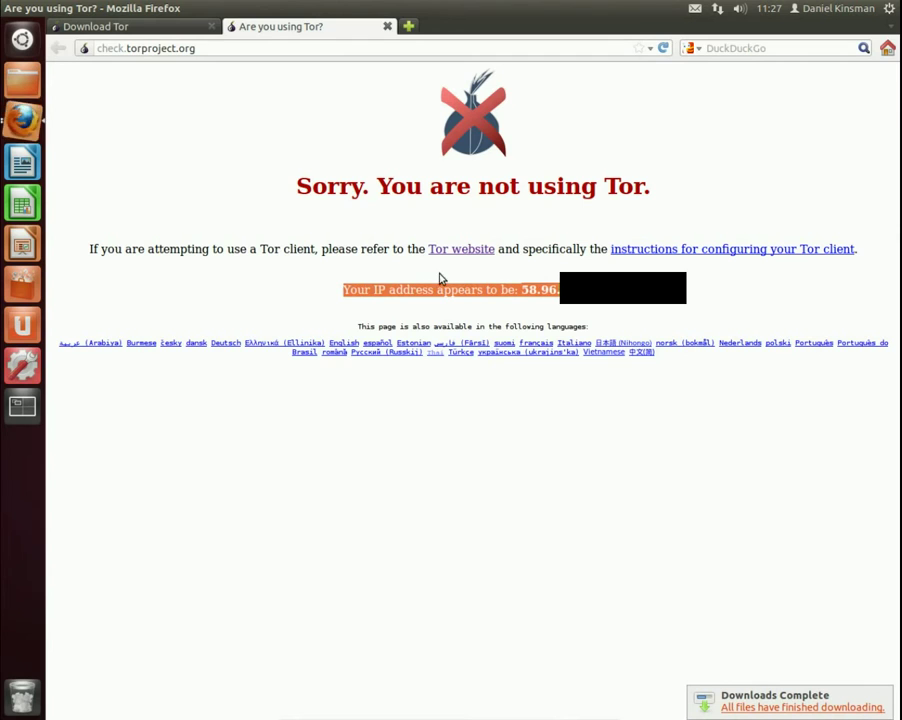
- Open whatismyipaddress.com in a new tab and examine the IP address and ISP details of the normal connection
{"action": "left_click", "coordinate": [408, 26]}
{"action": "type", "text": "what"}
{"action": "key", "text": "Down"}
{"action": "key", "text": "Return"}
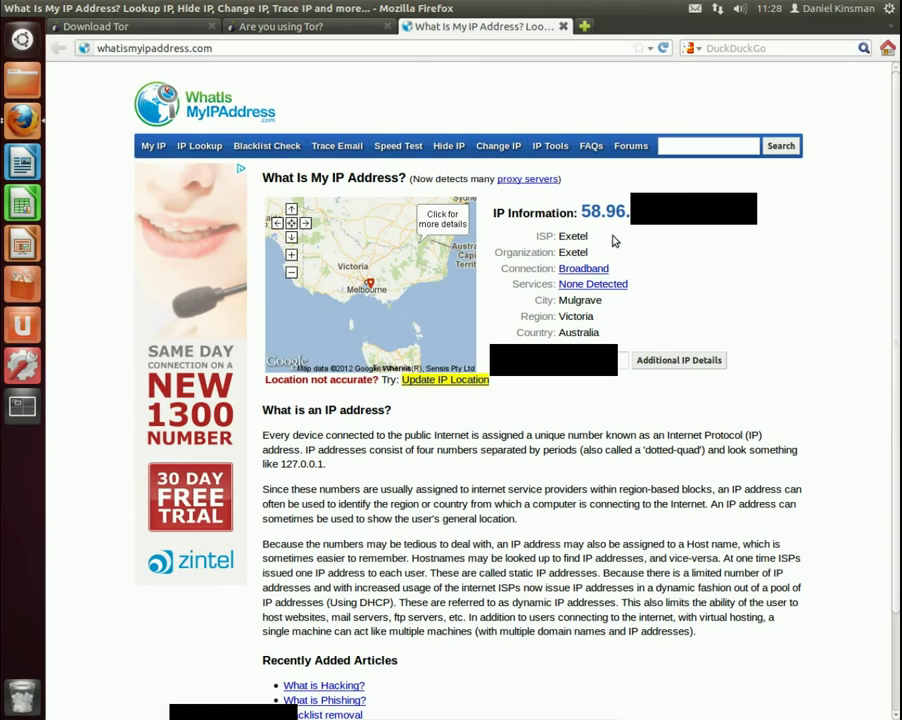
{"action": "double_click", "coordinate": [562, 236]}
{"action": "left_click", "coordinate": [607, 208]}
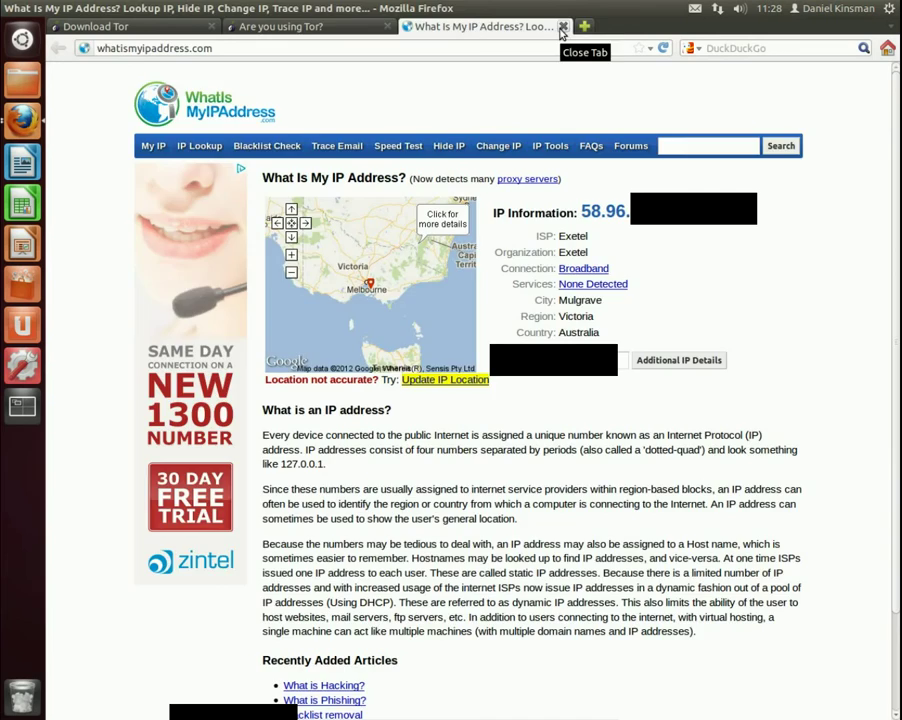
- Close both IP-check tabs, then bring up the Firefox downloads list and close it
{"action": "left_click", "coordinate": [563, 26]}
{"action": "left_click", "coordinate": [385, 27]}
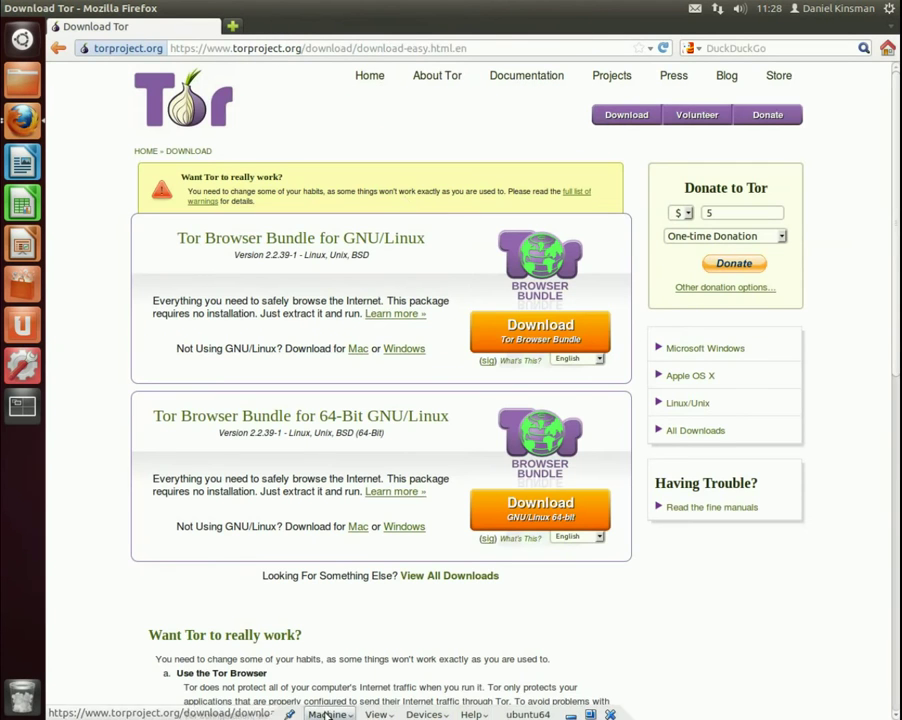
{"action": "left_click", "coordinate": [25, 108]}
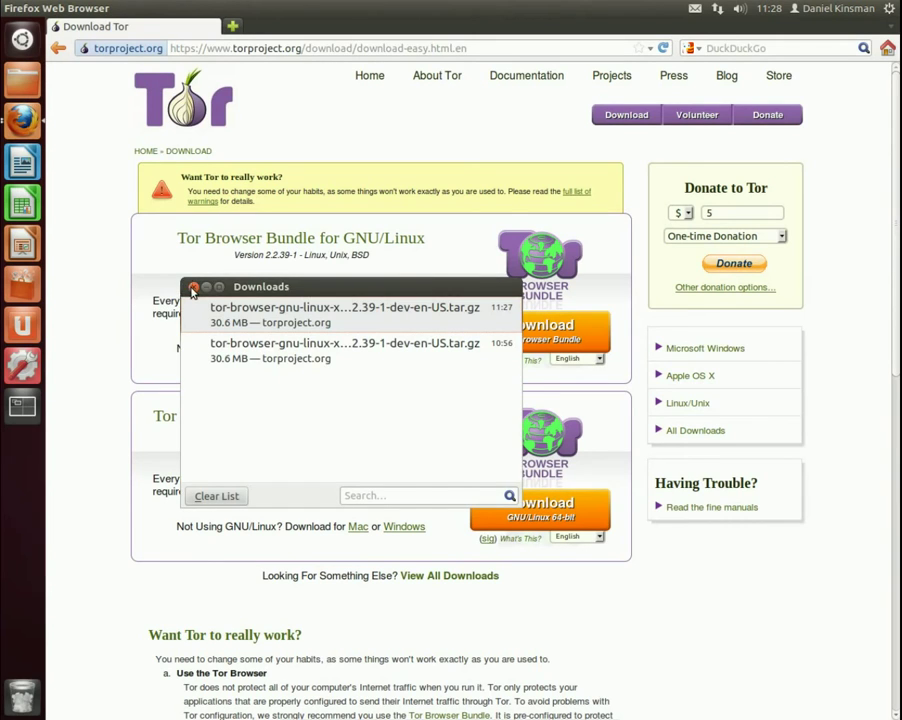
{"action": "left_click", "coordinate": [189, 287]}
- Open the Downloads folder in the file manager and extract the tor-browser tar.gz archive there
{"action": "left_click", "coordinate": [22, 89]}
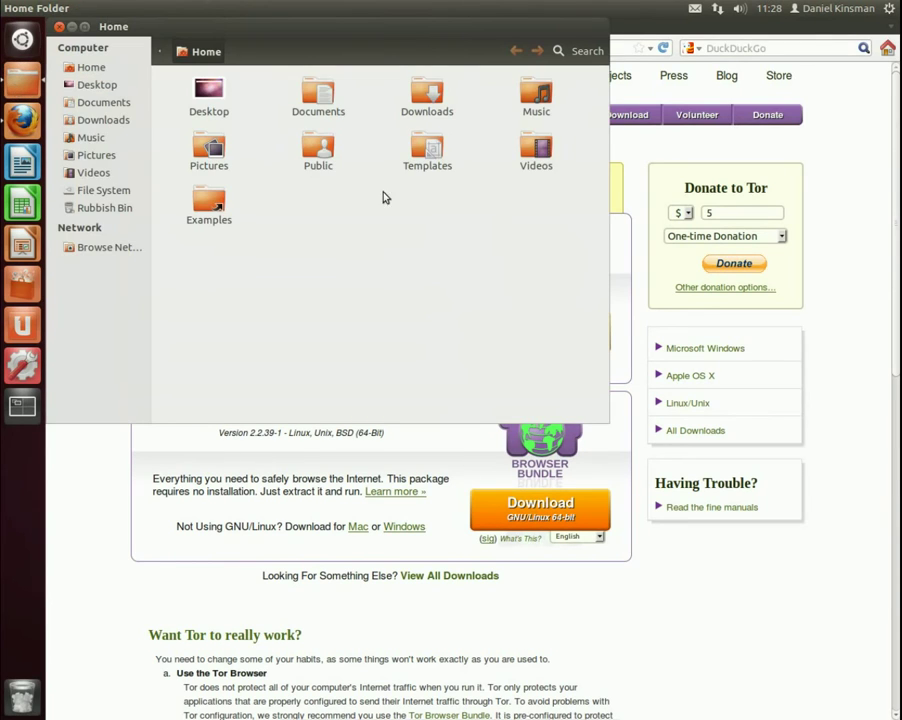
{"action": "double_click", "coordinate": [412, 92]}
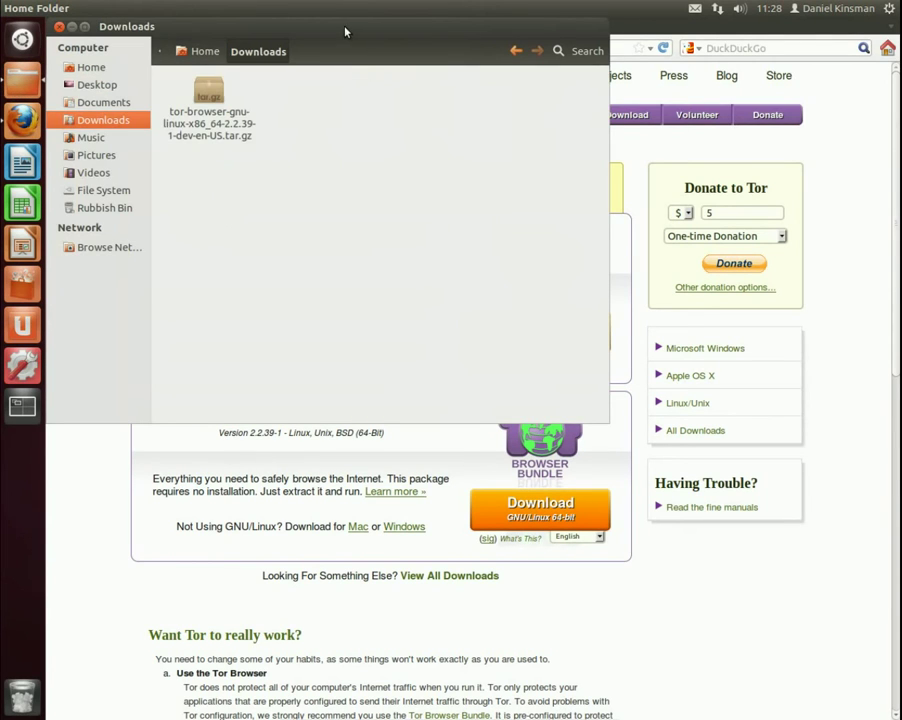
{"action": "left_click_drag", "start_coordinate": [346, 31], "coordinate": [555, 192]}
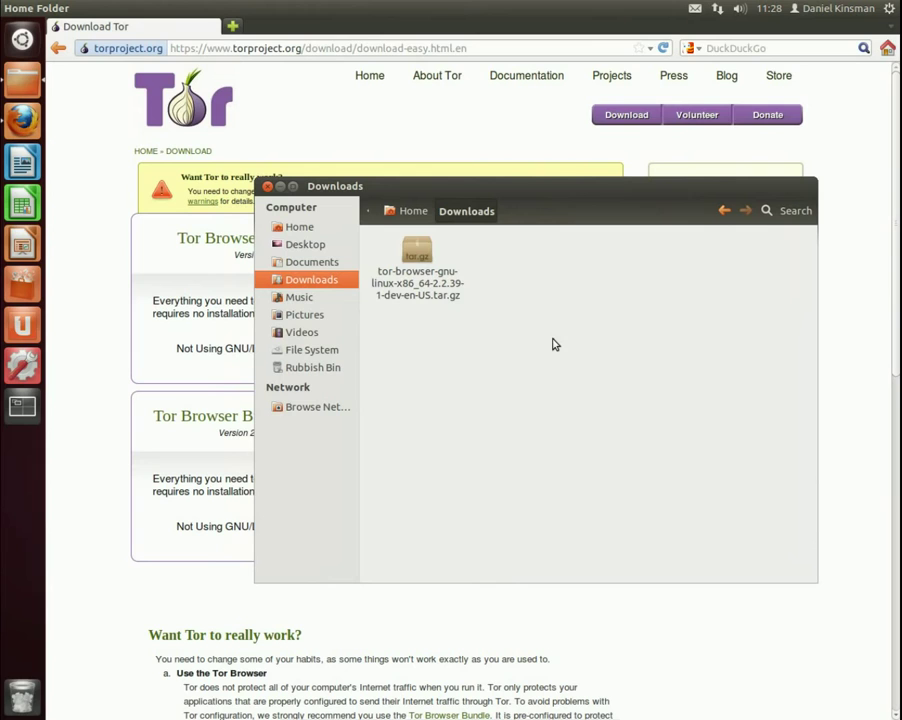
{"action": "right_click", "coordinate": [428, 292]}
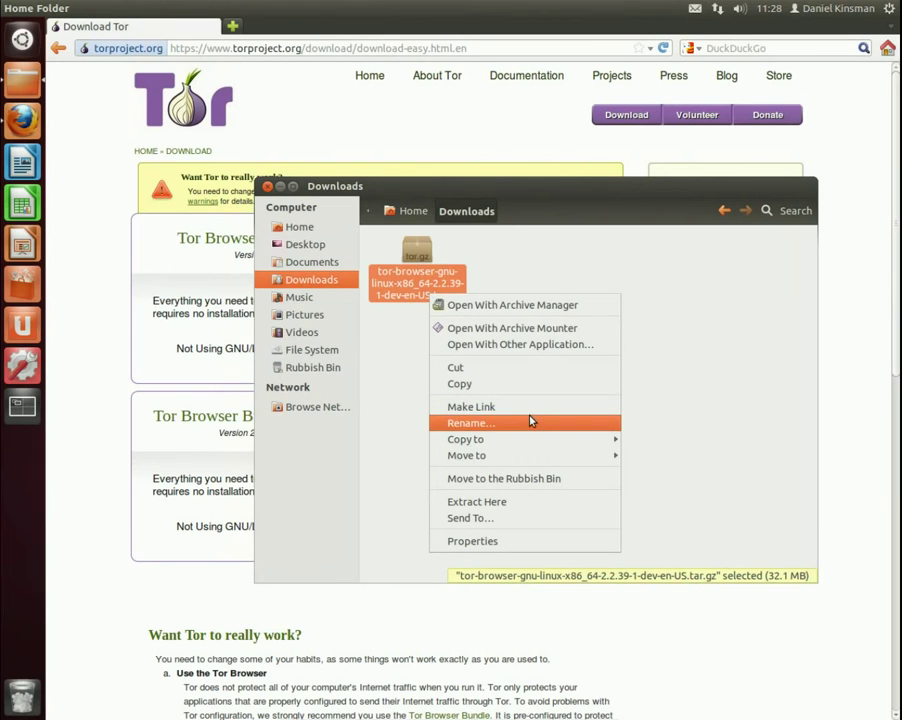
{"action": "left_click", "coordinate": [493, 505]}
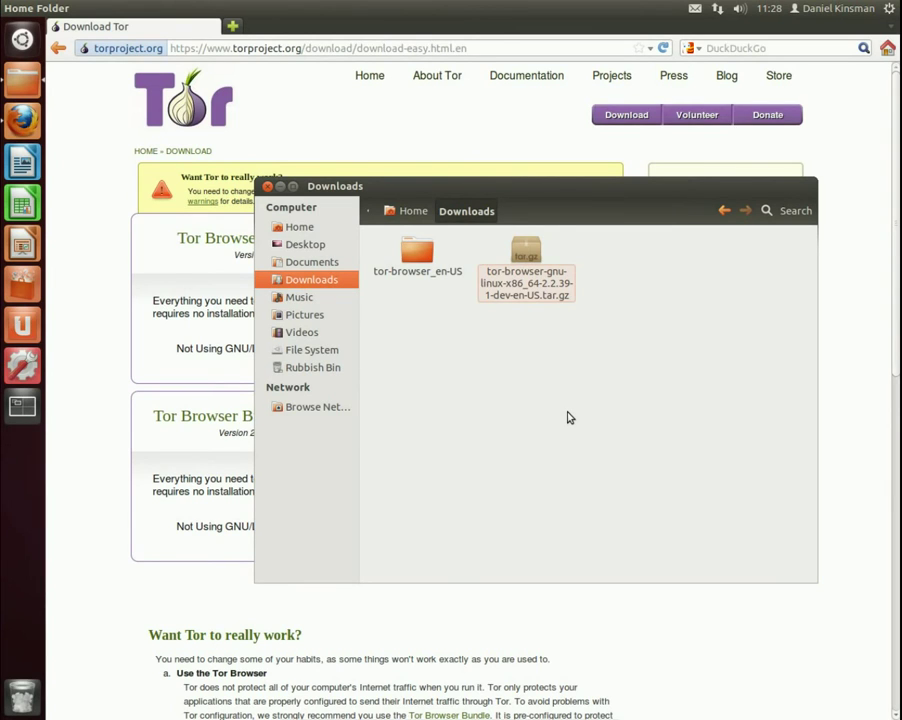
- Open the extracted tor-browser_en-US folder and select the start-tor-browser file
{"action": "left_click_drag", "start_coordinate": [553, 186], "coordinate": [490, 169]}
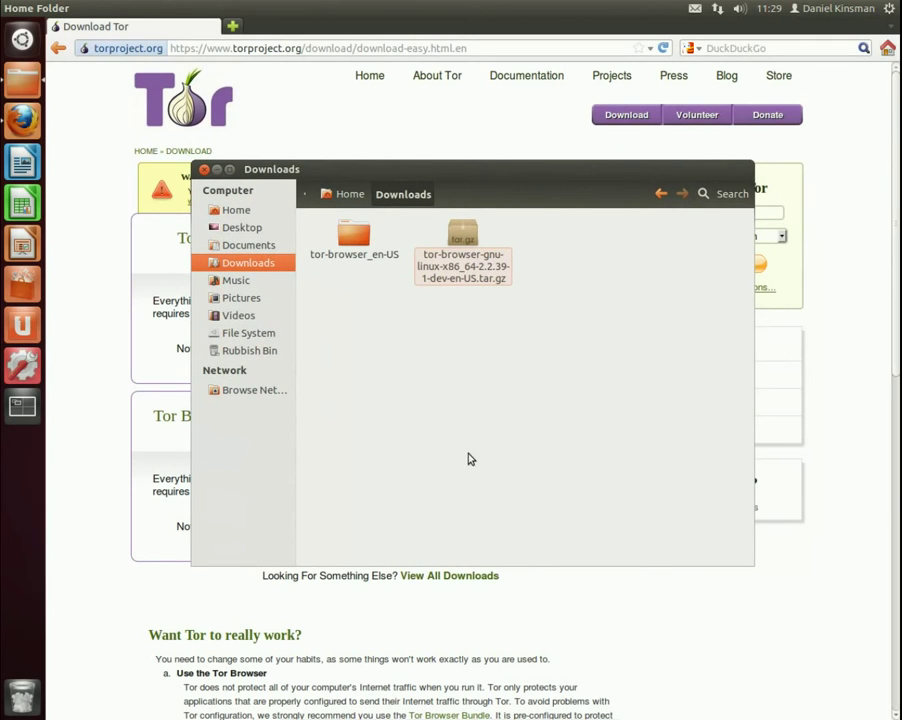
{"action": "left_click", "coordinate": [350, 253]}
{"action": "double_click", "coordinate": [348, 245]}
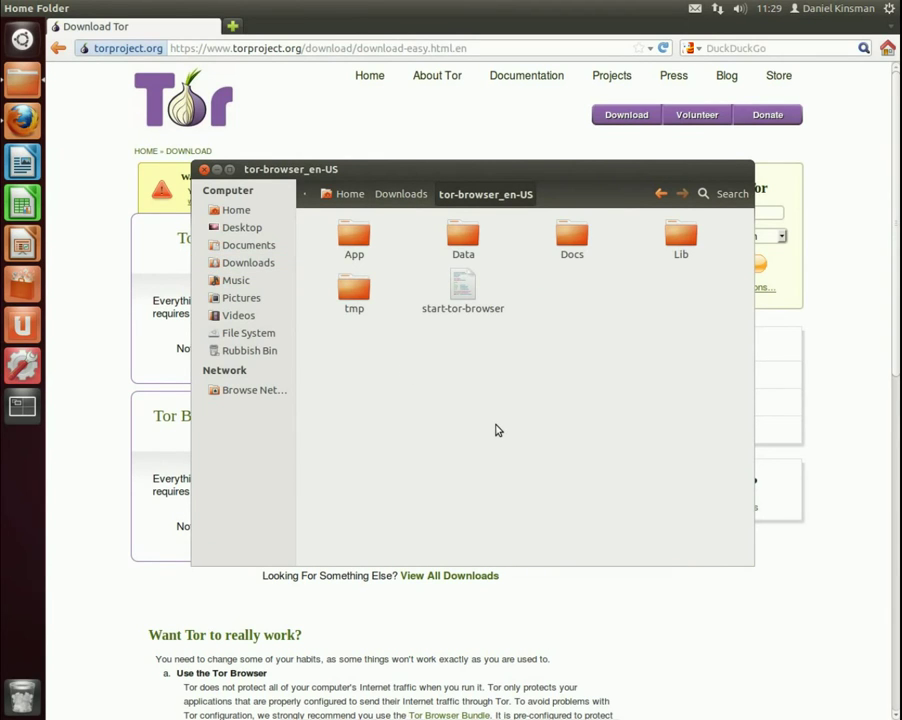
{"action": "left_click", "coordinate": [493, 309]}
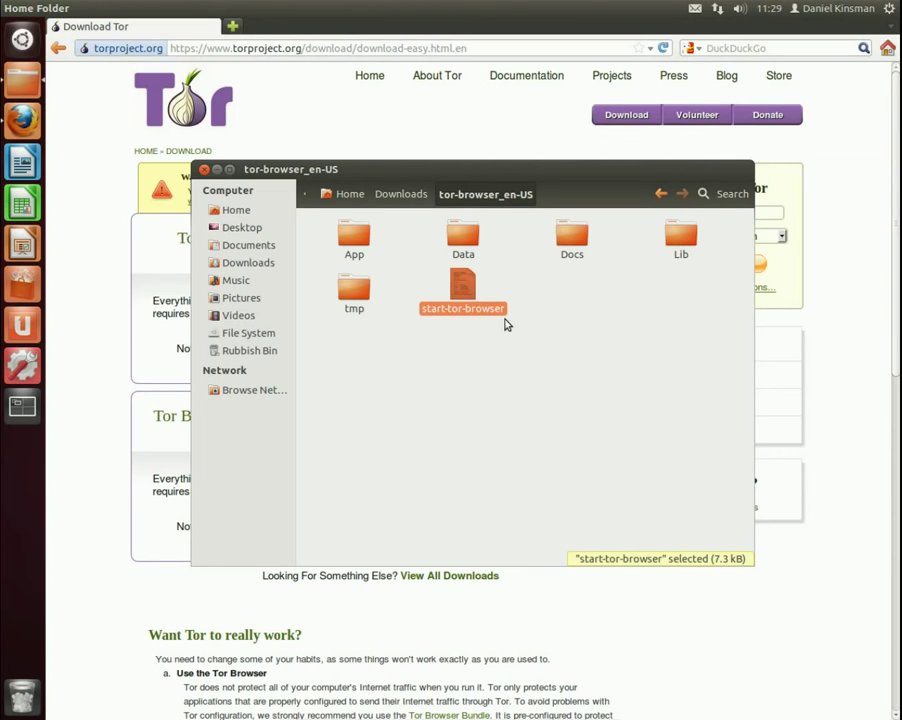
- Un-maximise the Firefox window and dismiss it, leaving only the file manager on the desktop
{"action": "mouse_move", "coordinate": [294, 14]}
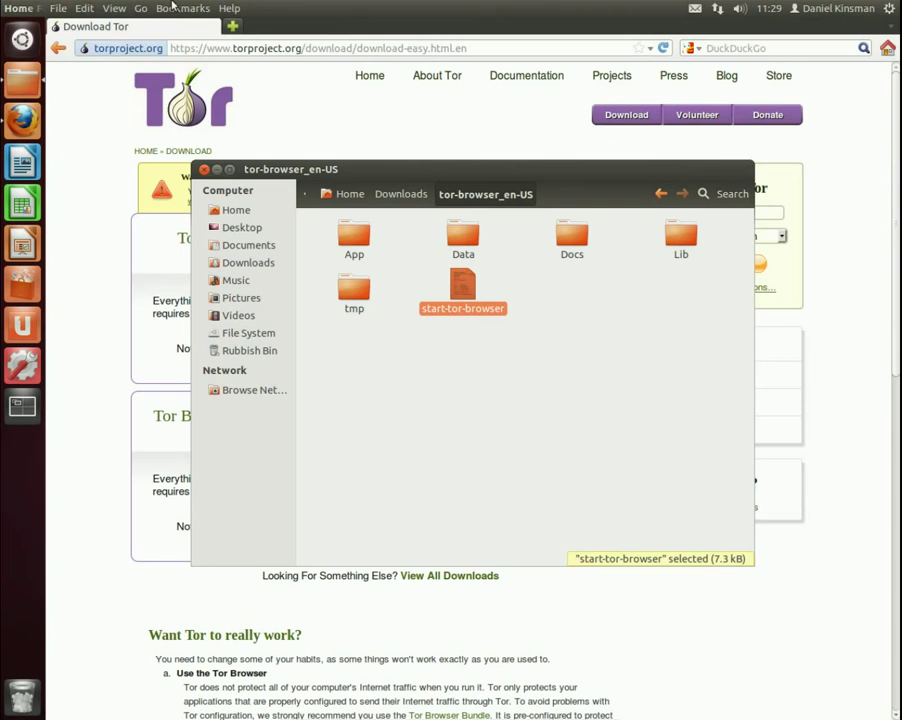
{"action": "left_click", "coordinate": [52, 100]}
{"action": "left_click", "coordinate": [36, 9]}
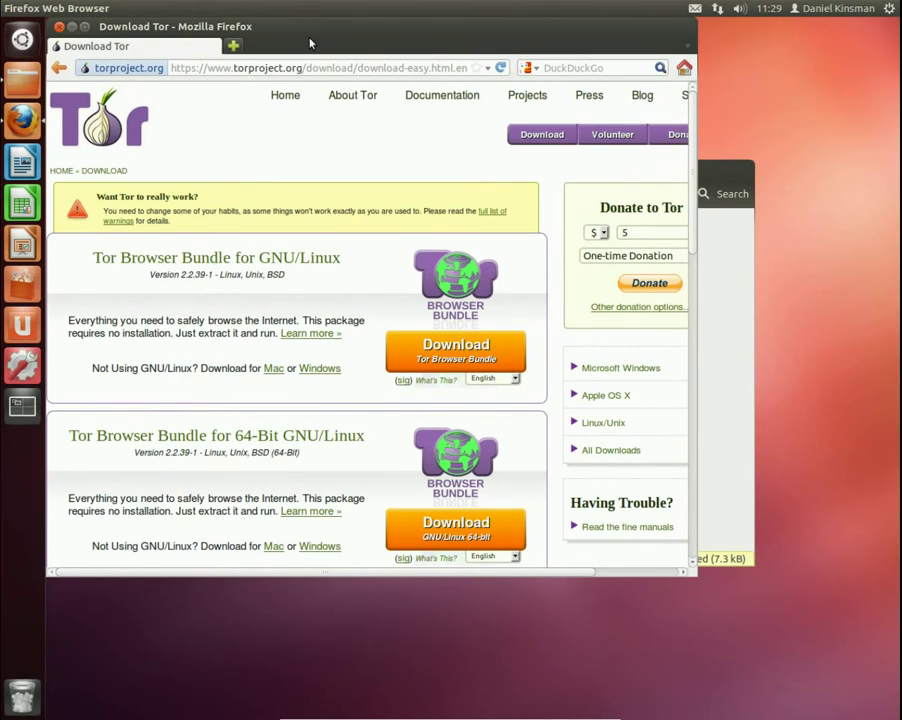
{"action": "left_click", "coordinate": [59, 26]}
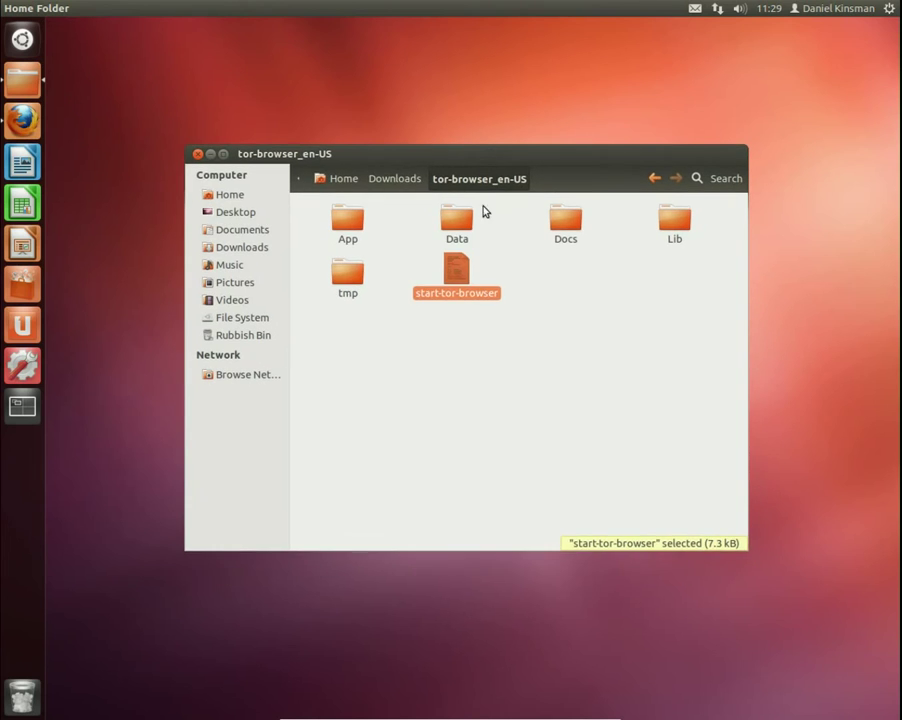
- Go back to Downloads, reopen the tor-browser_en-US folder and run the start-tor-browser script
{"action": "left_click", "coordinate": [583, 347]}
{"action": "left_click", "coordinate": [396, 181]}
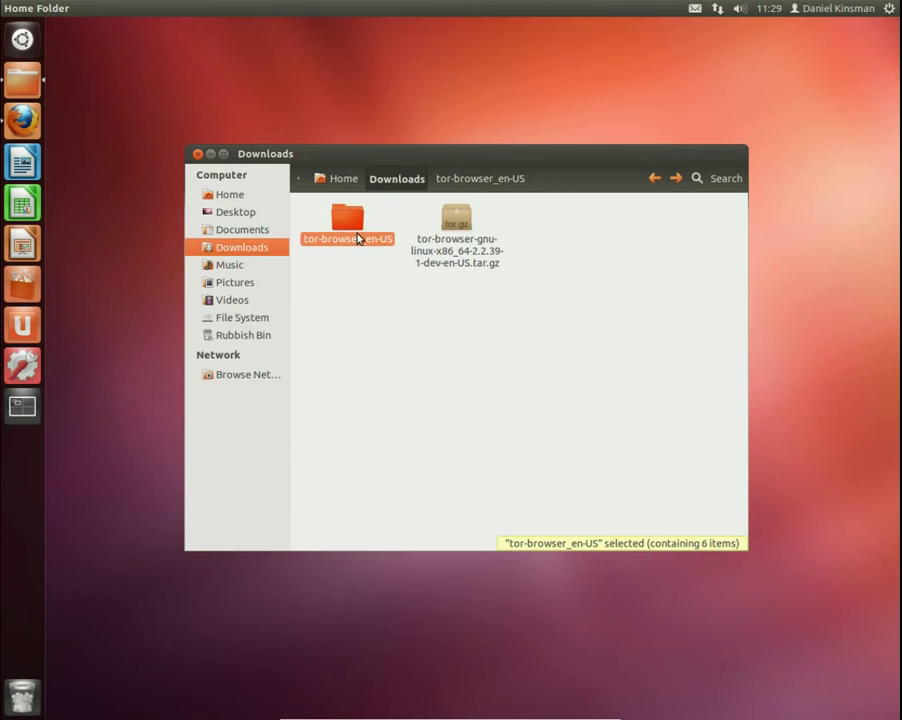
{"action": "double_click", "coordinate": [350, 231]}
{"action": "double_click", "coordinate": [455, 280]}
{"action": "left_click", "coordinate": [658, 405]}
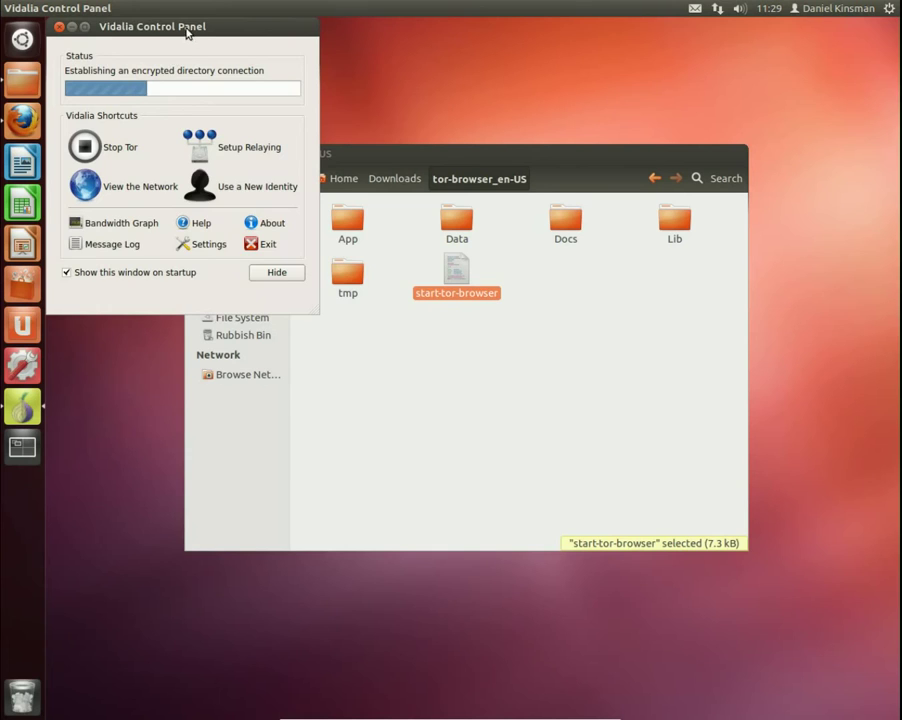
- Move the Vidalia Control Panel and Tor Browser windows away from the corner and highlight the IP address on the Tor check page
{"action": "left_click_drag", "start_coordinate": [187, 28], "coordinate": [242, 112]}
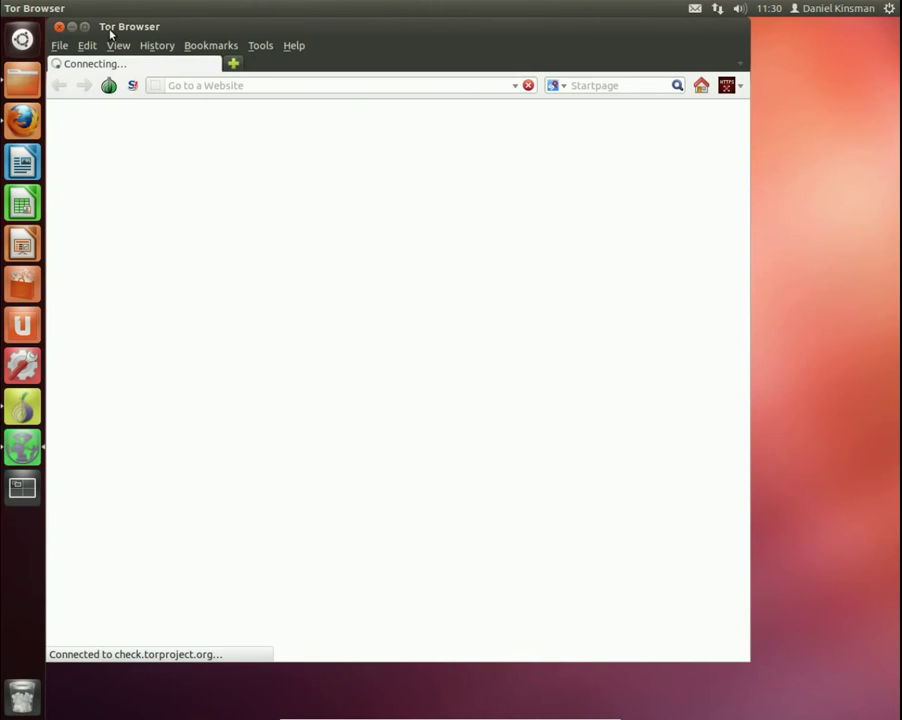
{"action": "left_click_drag", "start_coordinate": [186, 26], "coordinate": [261, 49]}
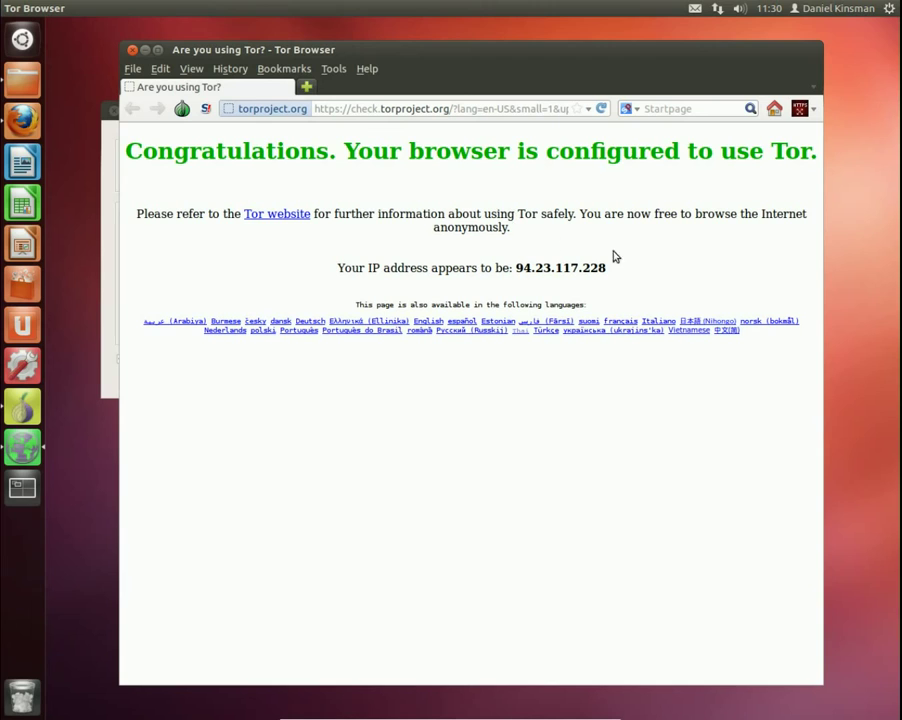
{"action": "left_click_drag", "start_coordinate": [630, 276], "coordinate": [577, 271]}
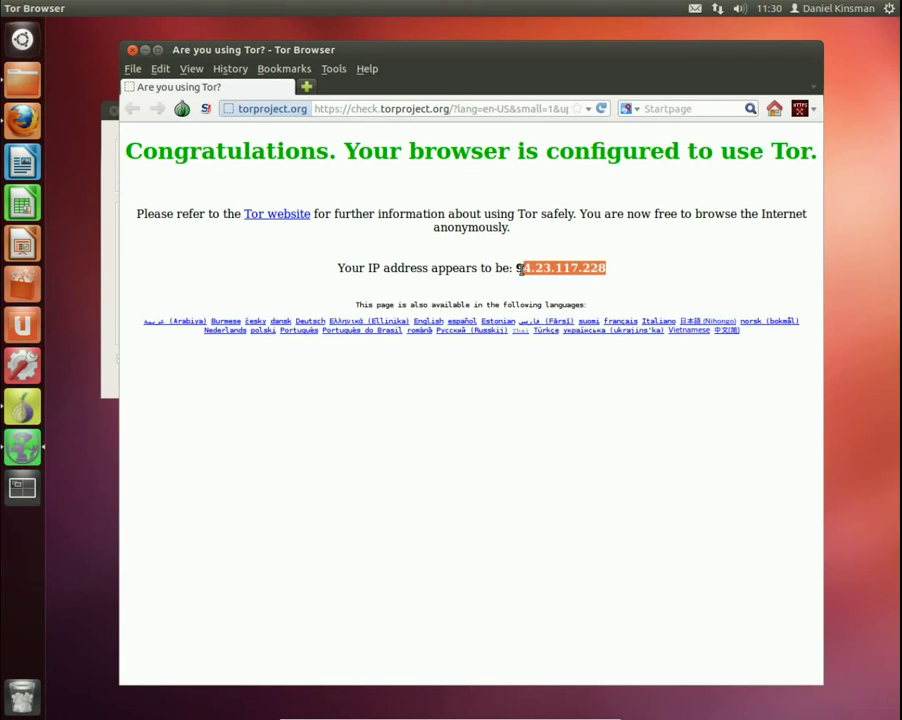
- Load whatismyipaddress.com in a new Tor Browser tab, examine the country and location details, and return to the Tor check tab
{"action": "left_click", "coordinate": [307, 86]}
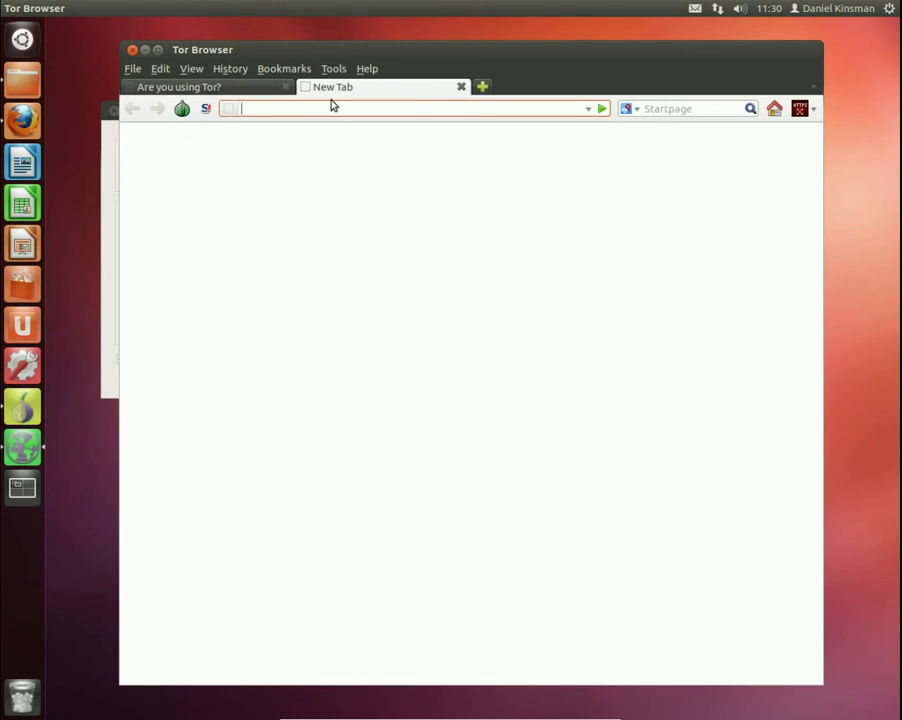
{"action": "type", "text": "whatismyipaddress.com"}
{"action": "key", "text": "Return"}
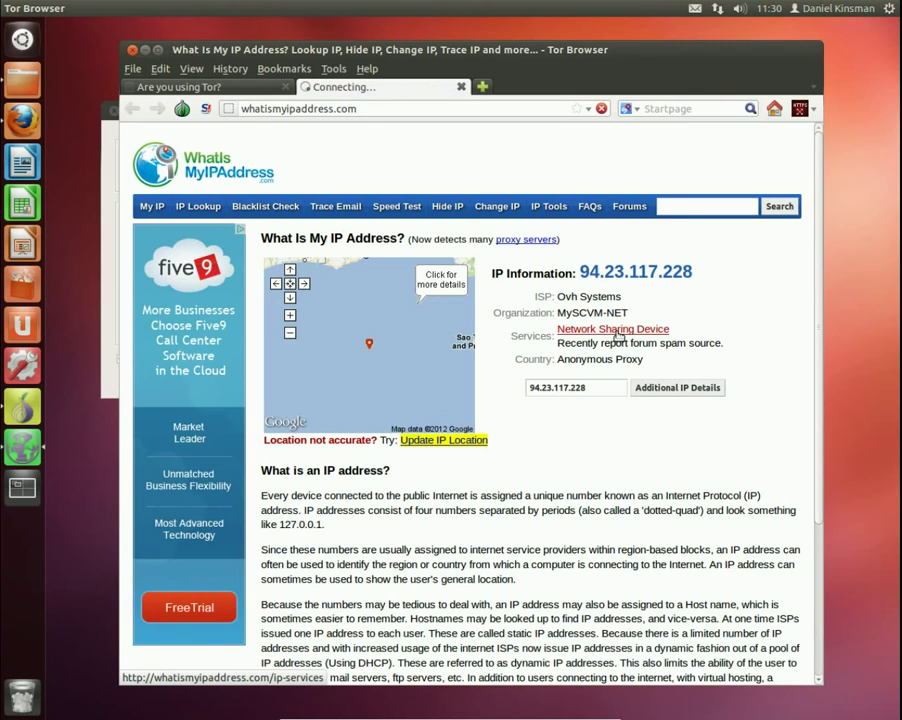
{"action": "left_click_drag", "start_coordinate": [644, 360], "coordinate": [557, 363]}
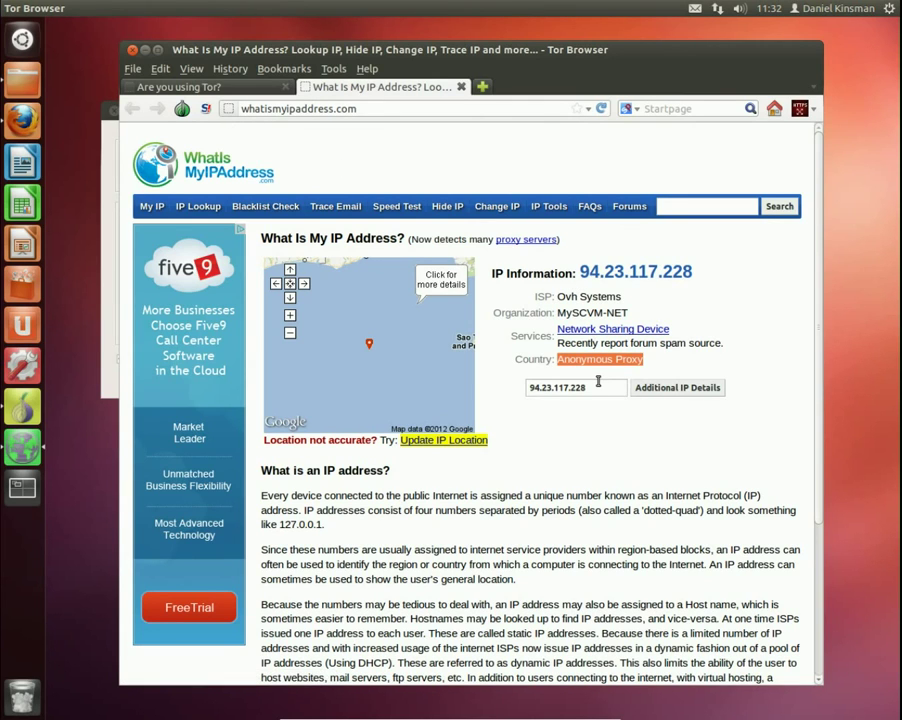
{"action": "scroll", "coordinate": [460, 470], "scroll_direction": "down", "scroll_amount": 4}
{"action": "scroll", "coordinate": [430, 517], "scroll_direction": "up", "scroll_amount": 4}
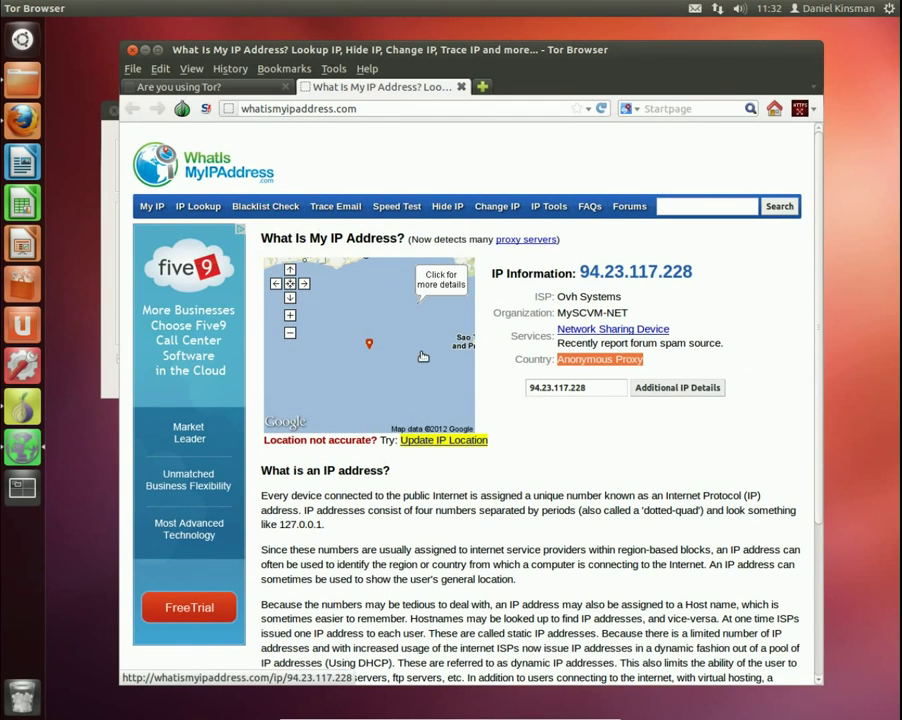
{"action": "left_click", "coordinate": [210, 92]}
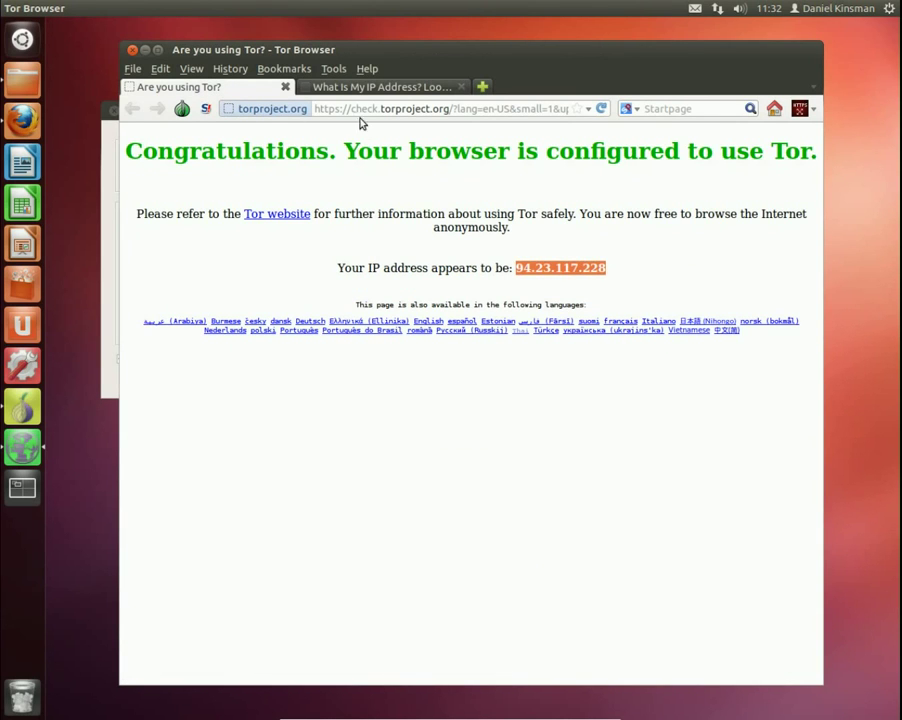
- Compare the web addresses of the Tor check and whatismyipaddress.com tabs, and highlight the https prefix in the Tor check page's address
{"action": "left_click_drag", "start_coordinate": [316, 111], "coordinate": [373, 110]}
{"action": "left_click", "coordinate": [471, 112]}
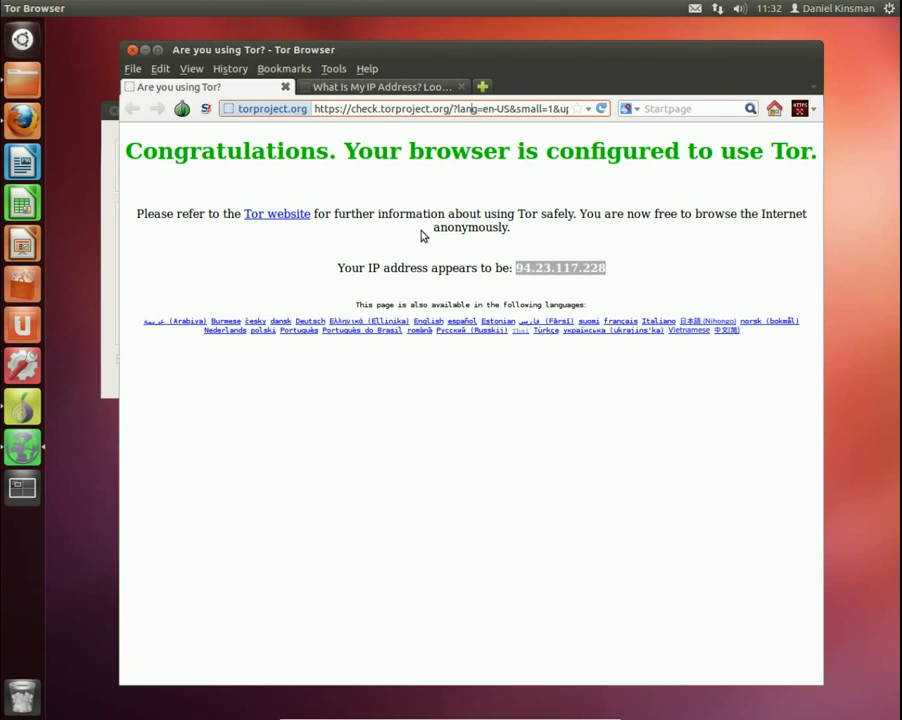
{"action": "left_click", "coordinate": [365, 88]}
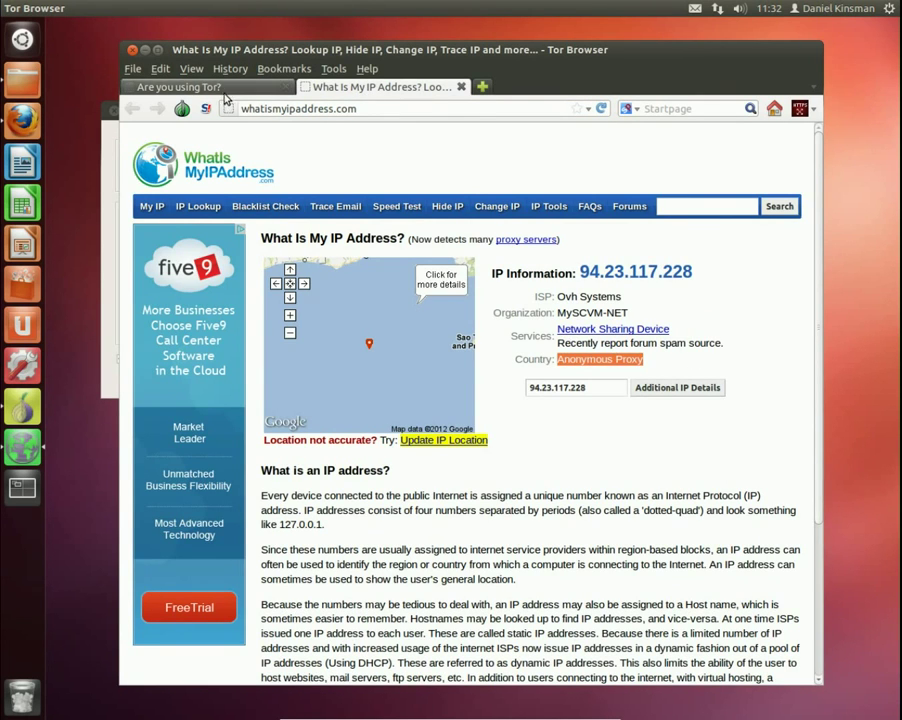
{"action": "left_click", "coordinate": [175, 87]}
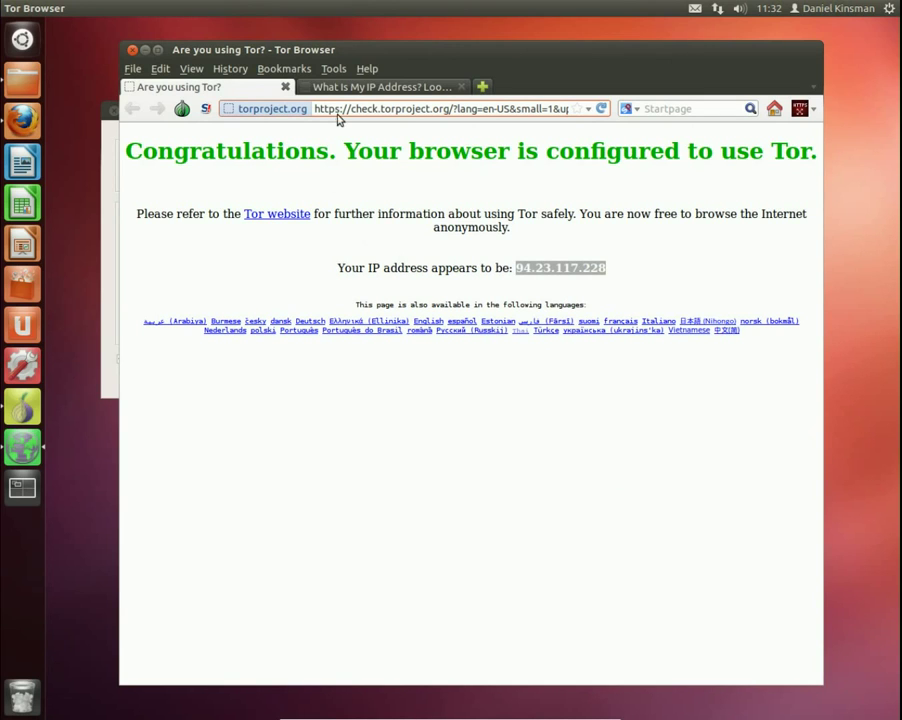
{"action": "left_click_drag", "start_coordinate": [335, 111], "coordinate": [318, 112]}
{"action": "key", "text": "ctrl+Tab"}
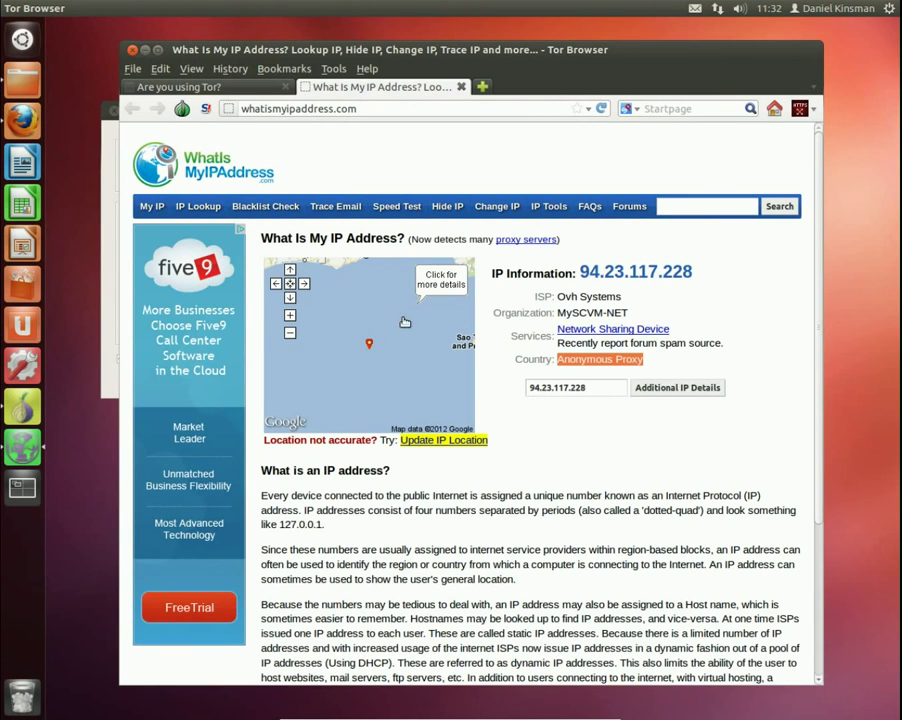
{"action": "left_click", "coordinate": [218, 87]}
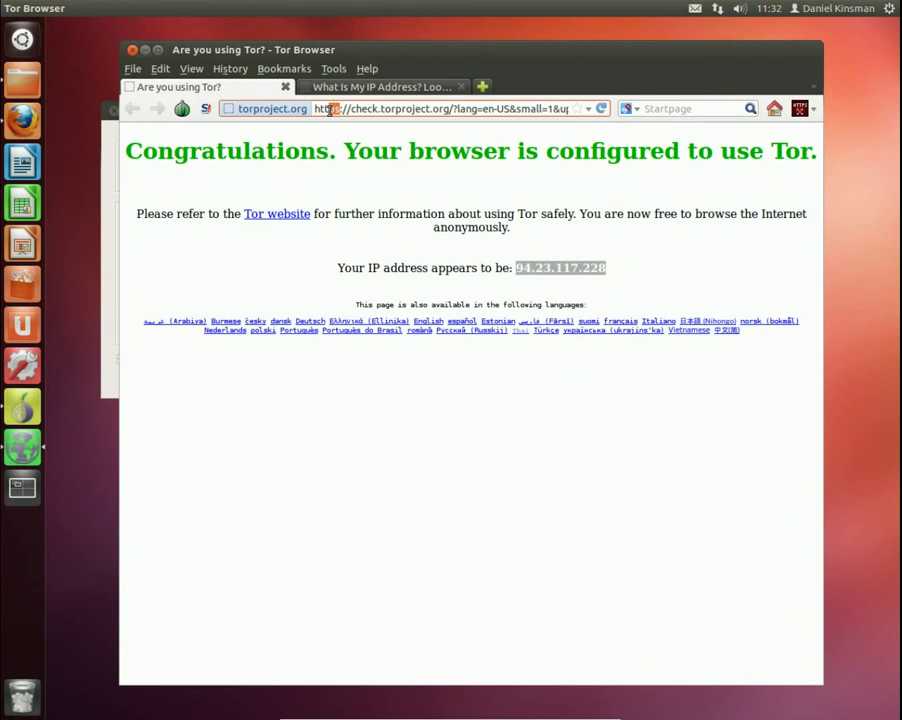
{"action": "left_click_drag", "start_coordinate": [341, 108], "coordinate": [308, 110]}
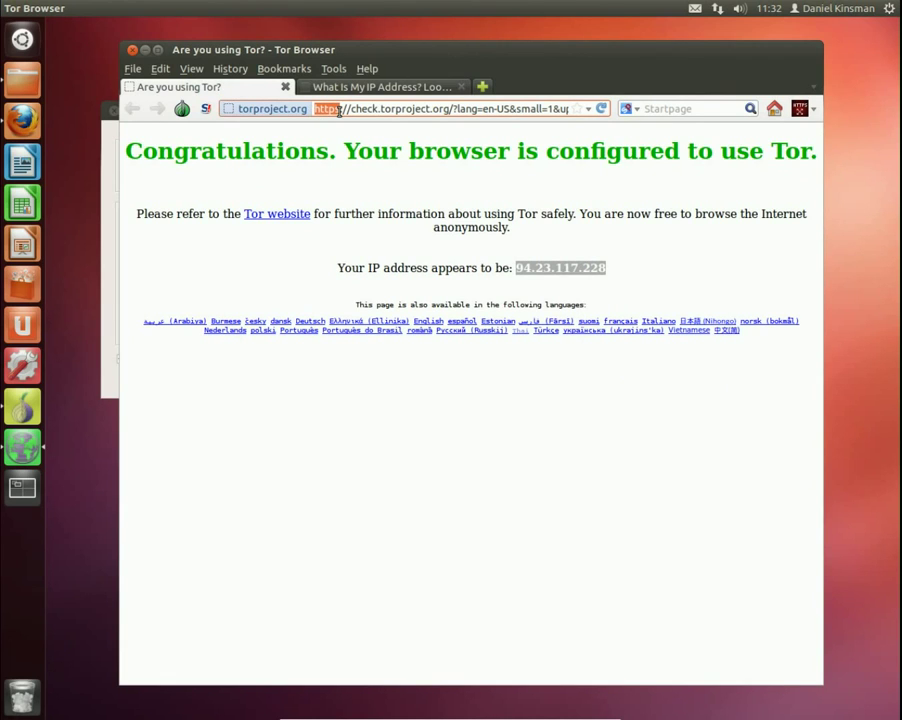